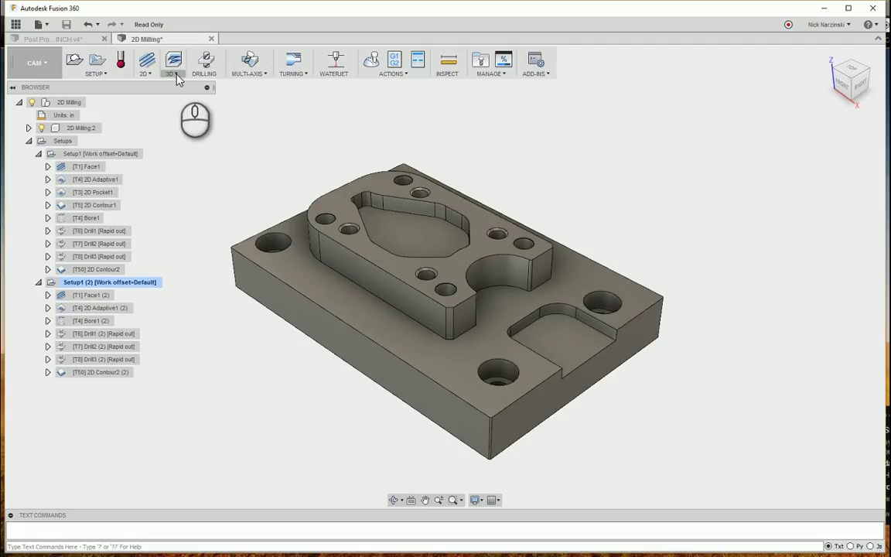
{"action": "left_click", "coordinate": [87, 154]}
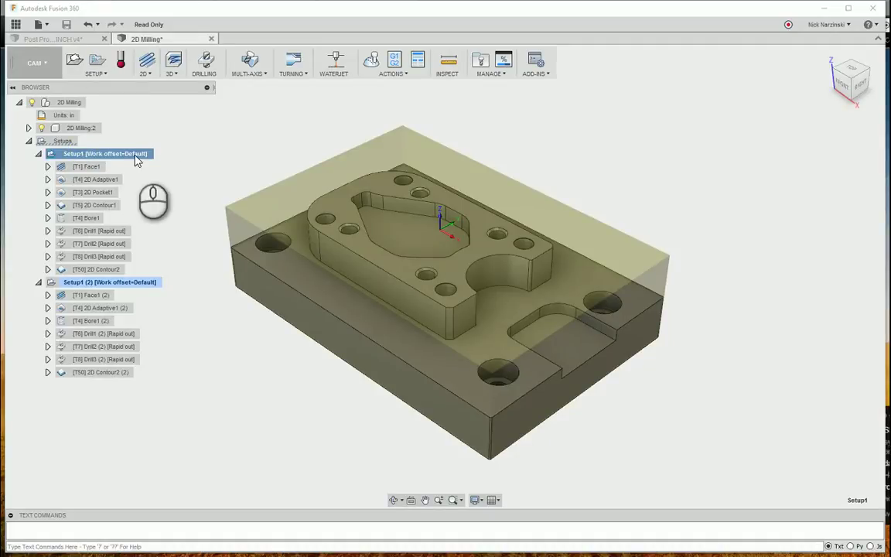
{"action": "left_click", "coordinate": [86, 166]}
{"action": "left_click", "coordinate": [93, 179]}
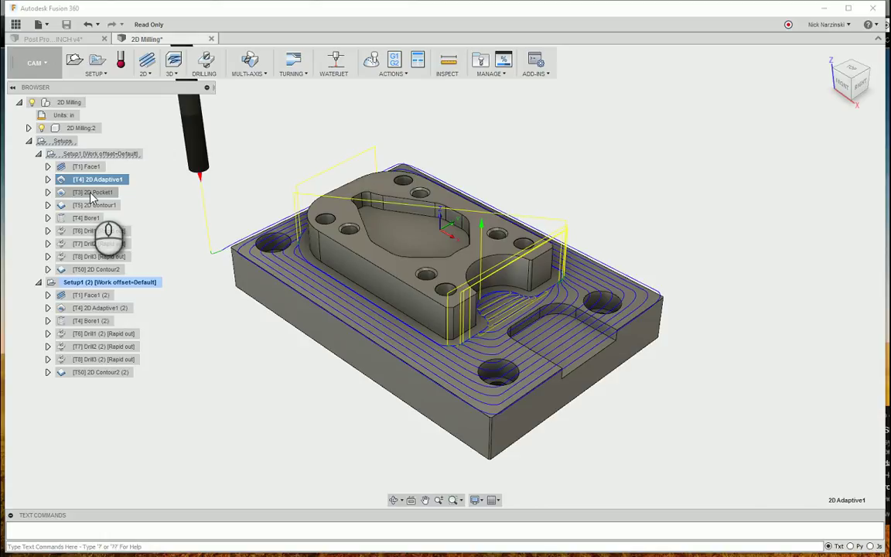
{"action": "left_click", "coordinate": [91, 193]}
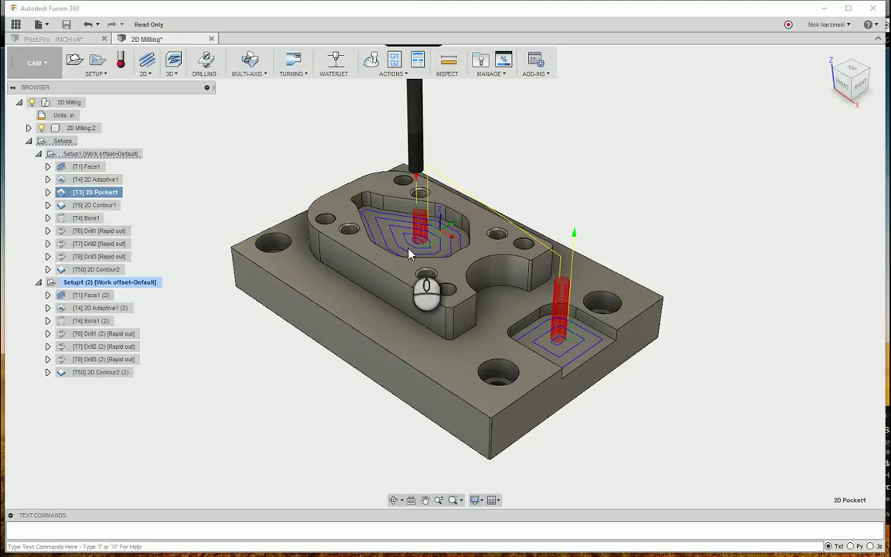
{"action": "left_click", "coordinate": [102, 207]}
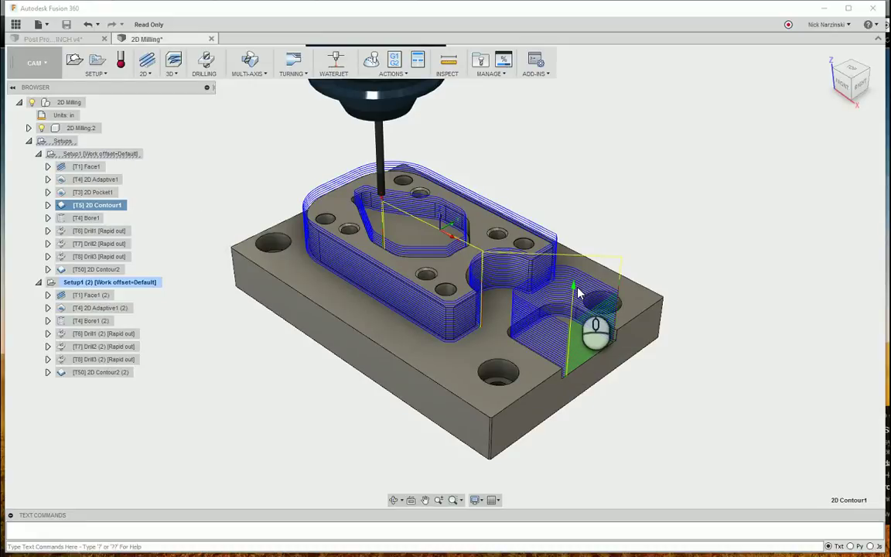
{"action": "left_click", "coordinate": [175, 207]}
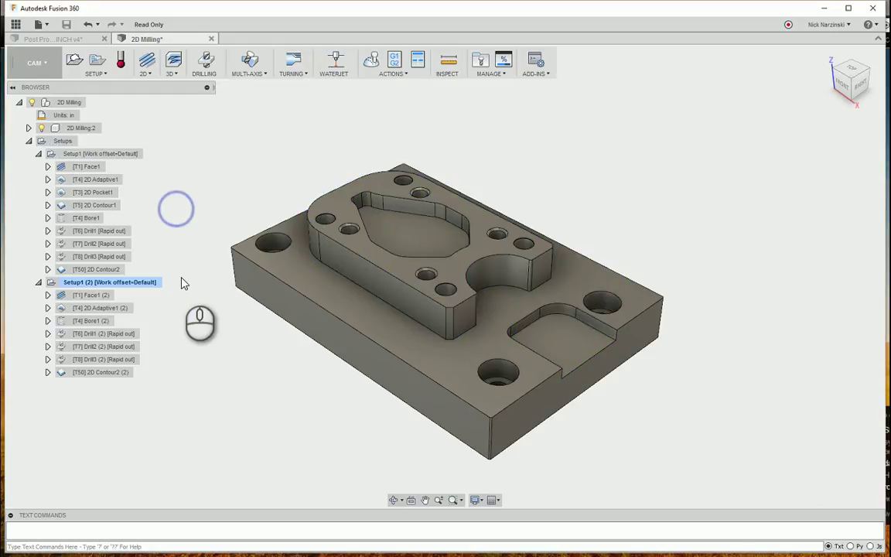
- Add a 3D Adaptive Clearing operation to Setup1 (2) using the 4 - Ø8 mm flat tool
{"action": "left_click", "coordinate": [177, 74]}
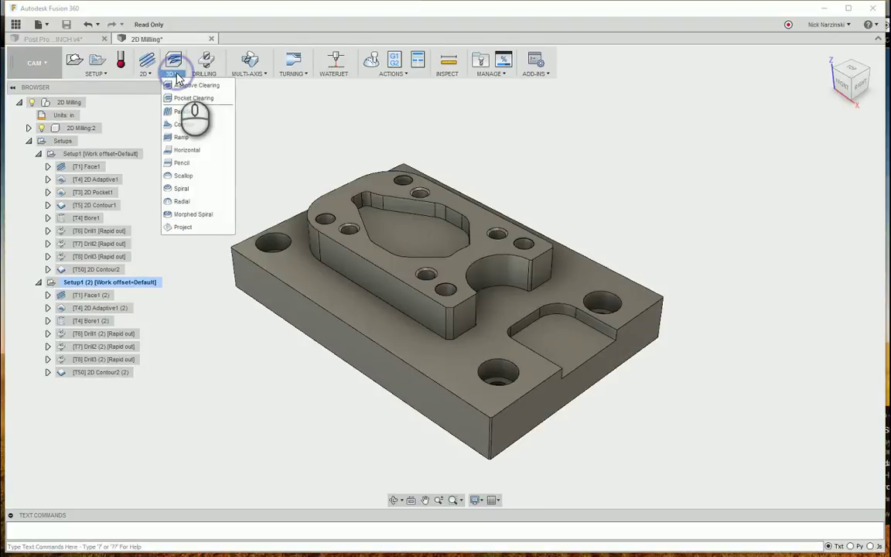
{"action": "left_click", "coordinate": [193, 86]}
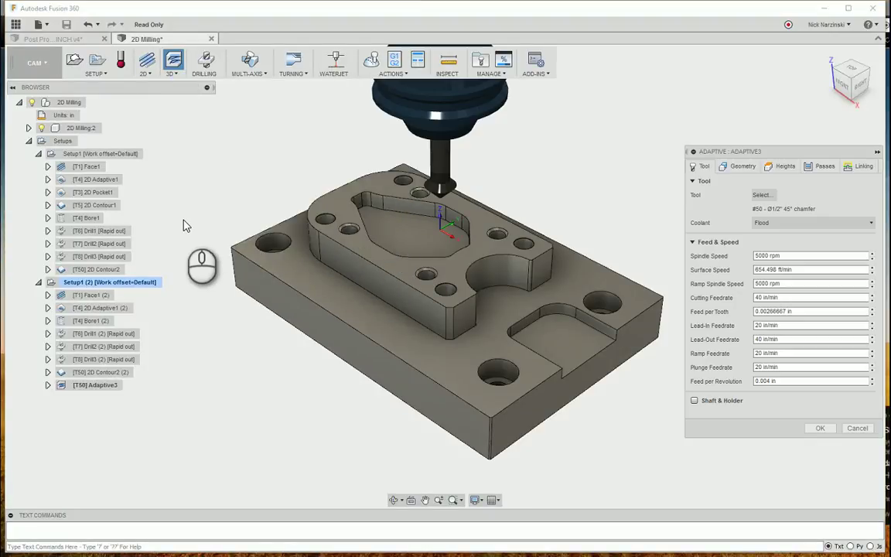
{"action": "left_click", "coordinate": [760, 194]}
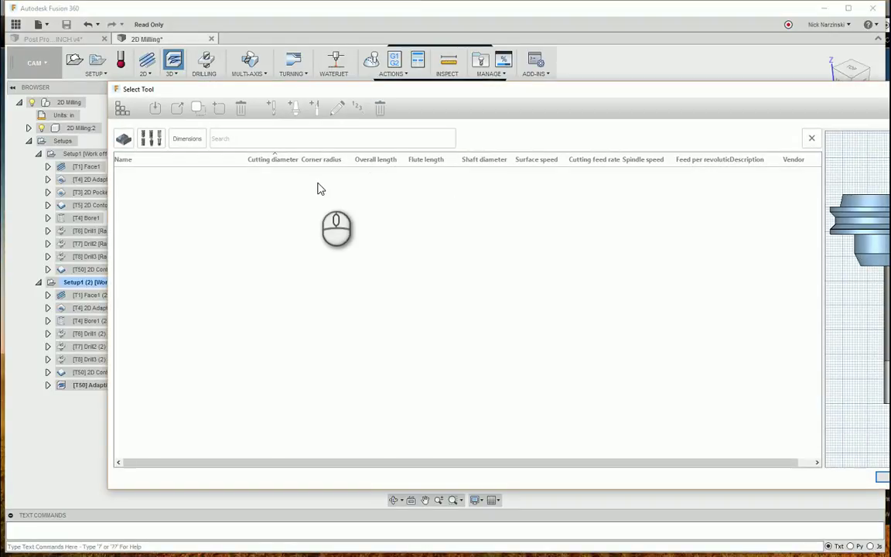
{"action": "left_click", "coordinate": [170, 200]}
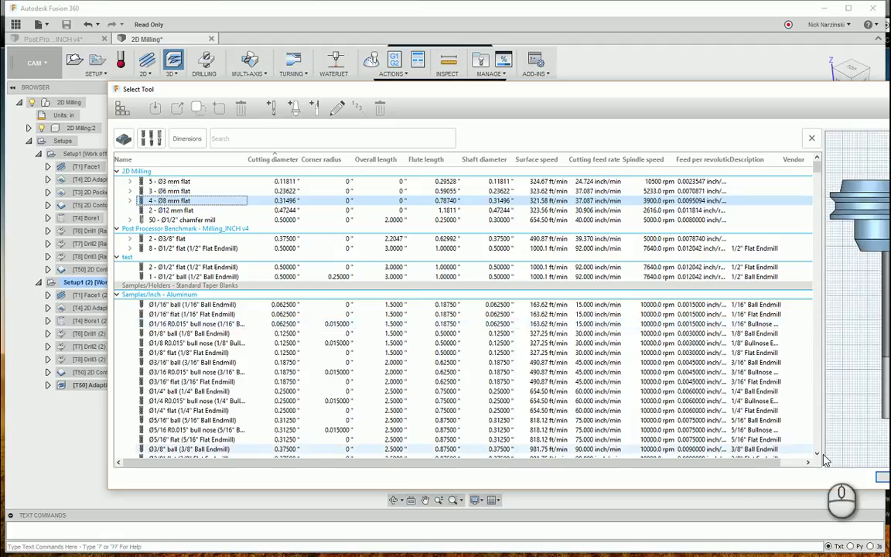
{"action": "left_click_drag", "start_coordinate": [597, 87], "coordinate": [508, 76]}
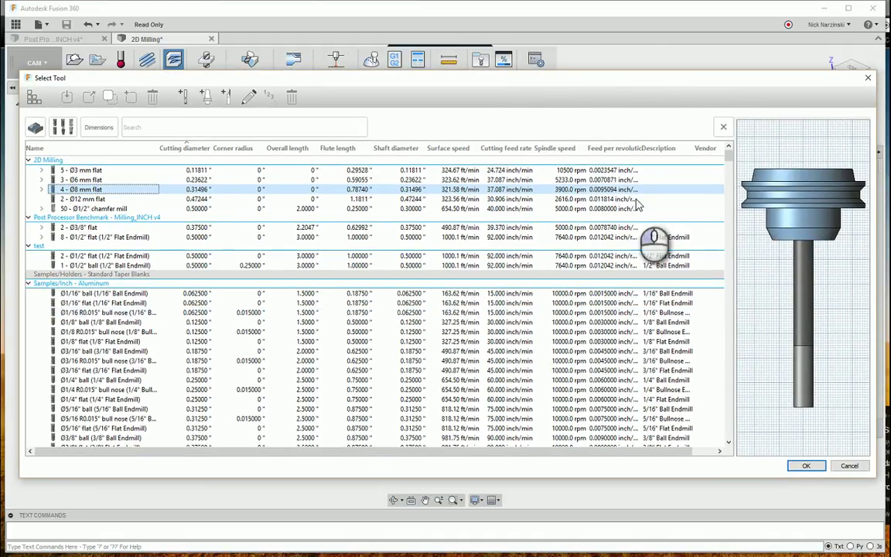
{"action": "left_click", "coordinate": [806, 465]}
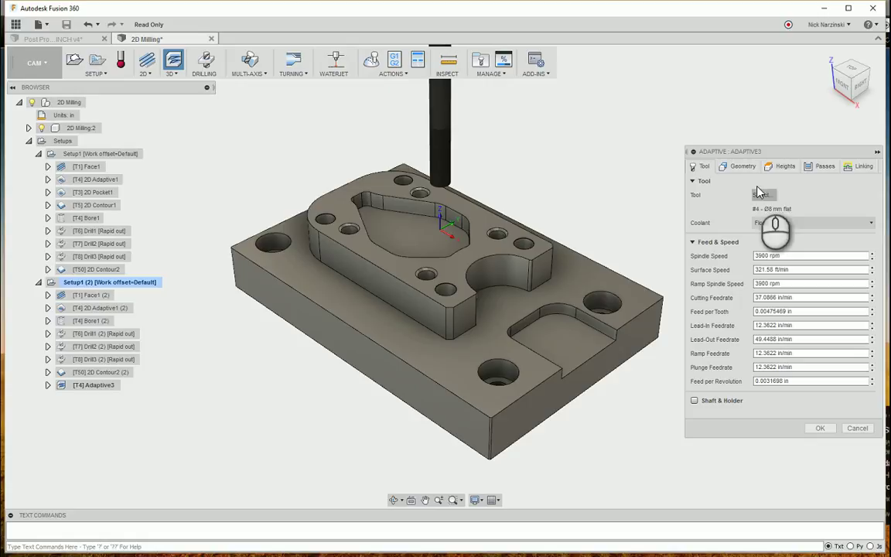
- Turn on rest machining for Adaptive3, taking rest material from previous operation(s)
{"action": "left_click", "coordinate": [735, 166]}
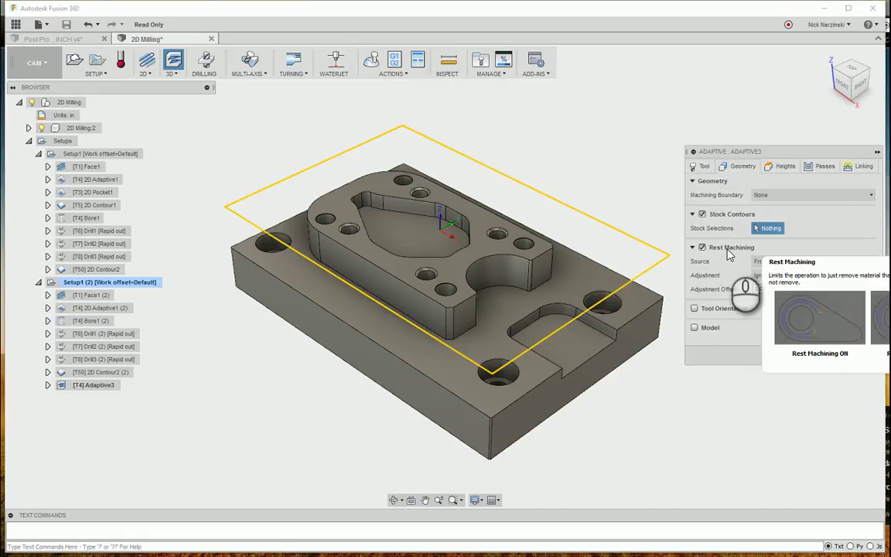
{"action": "left_click", "coordinate": [770, 261]}
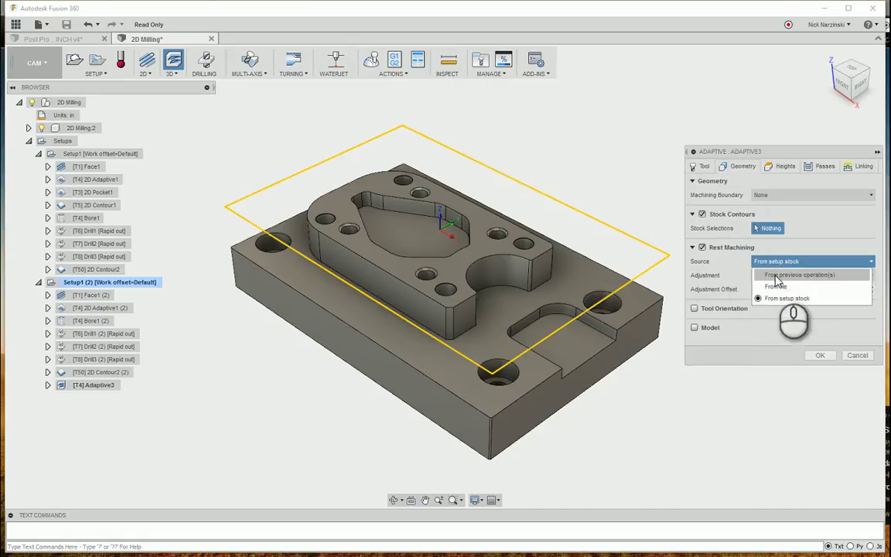
{"action": "left_click", "coordinate": [779, 276]}
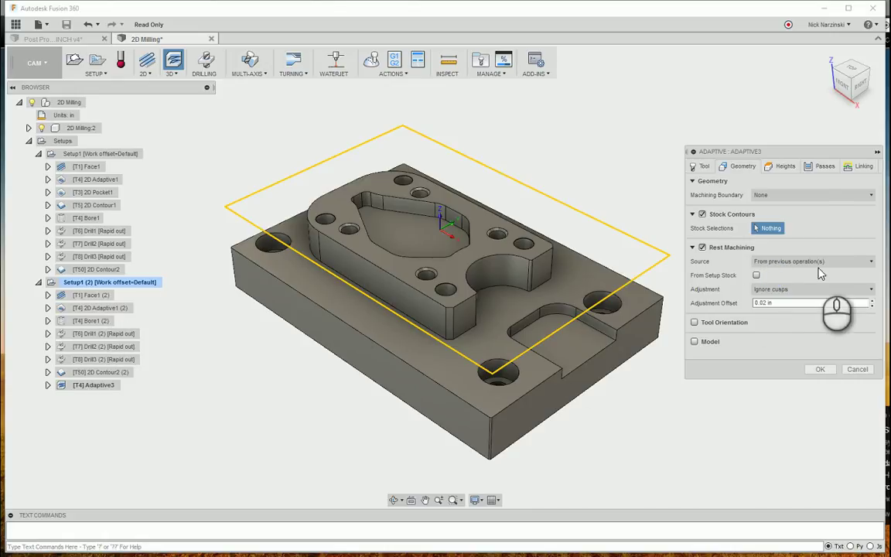
- Set the maximum roughing stepdown to tool_fluteLen and start computing the toolpath
{"action": "left_click", "coordinate": [815, 170]}
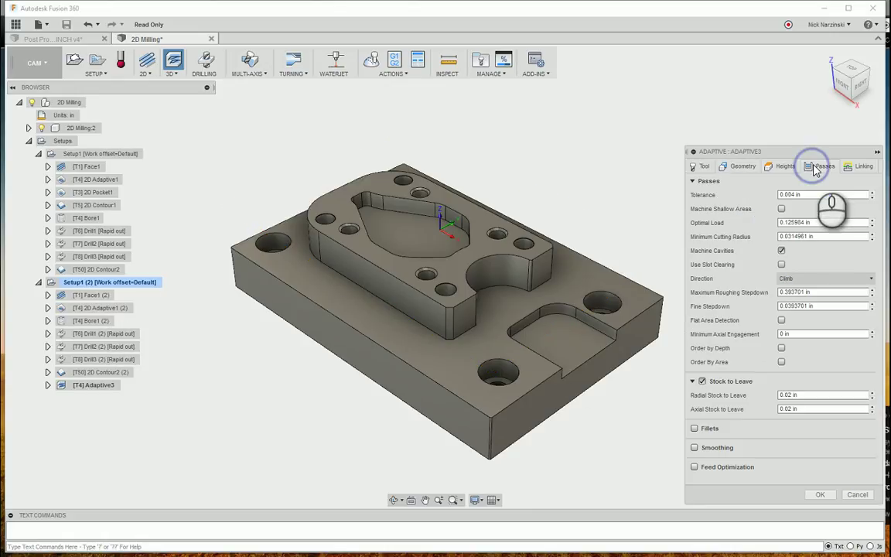
{"action": "left_click", "coordinate": [820, 292]}
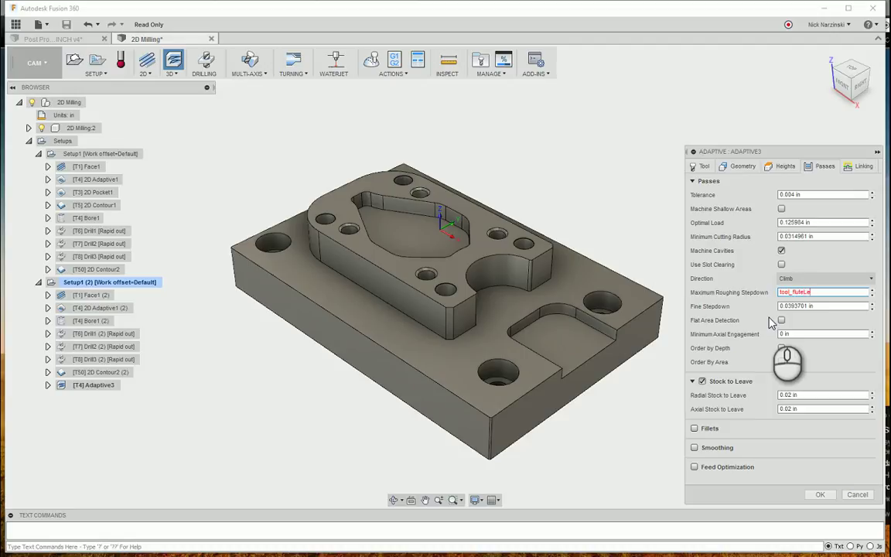
{"action": "key", "text": "Return"}
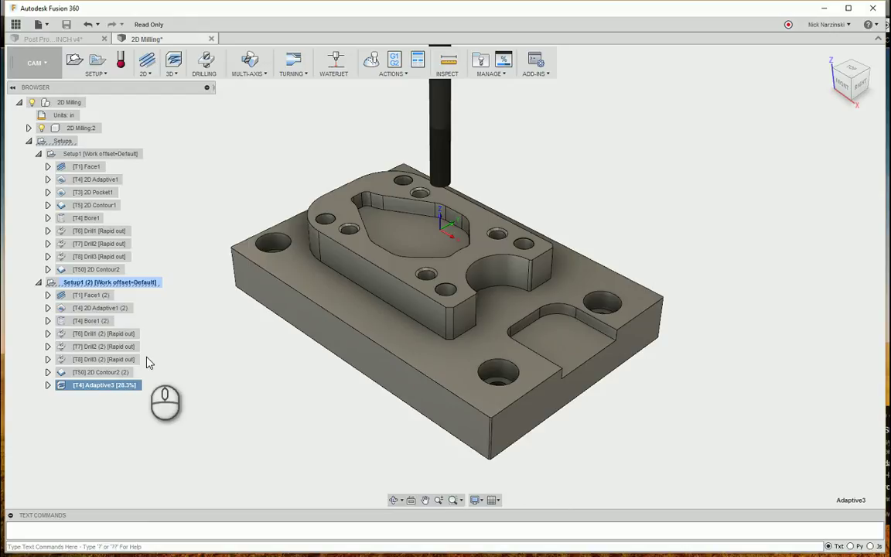
- Move Adaptive3 directly below Face1 (2), then regenerate and display its toolpath
{"action": "left_click_drag", "start_coordinate": [101, 385], "coordinate": [101, 310]}
{"action": "left_click", "coordinate": [101, 309]}
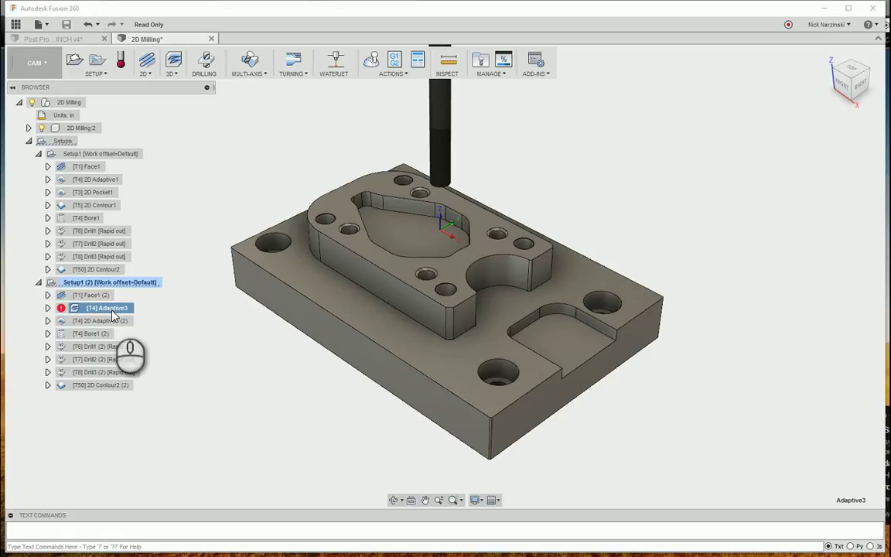
{"action": "key", "text": "ctrl+g"}
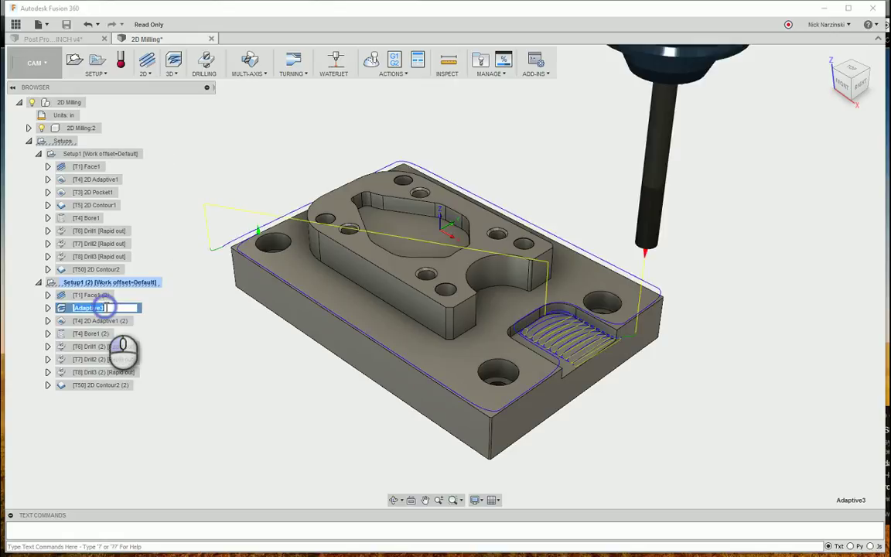
{"action": "left_click", "coordinate": [101, 308]}
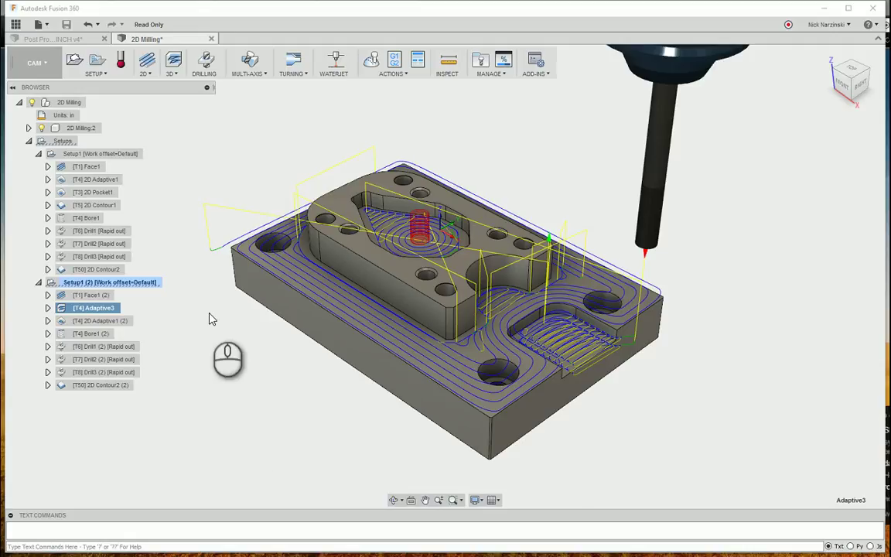
- Add a 3D Contour finishing operation, Contour2, to the second setup
{"action": "left_click", "coordinate": [175, 70]}
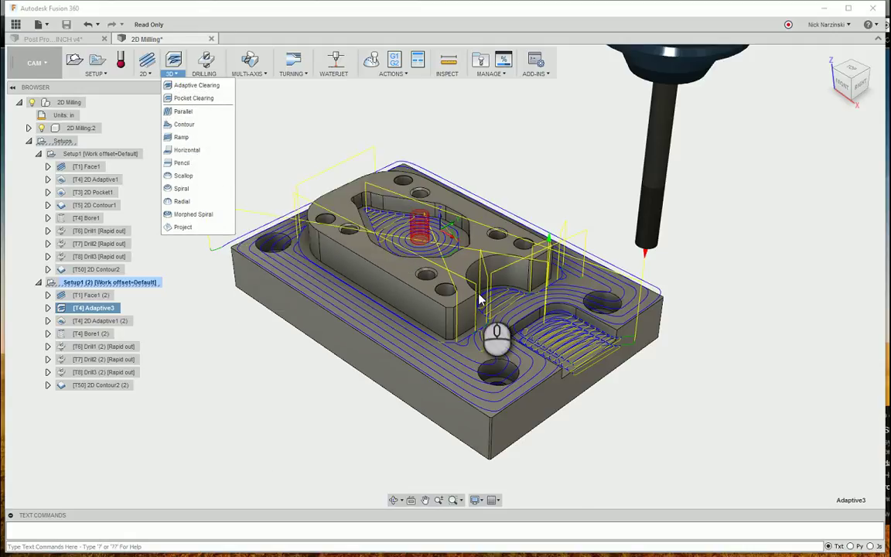
{"action": "left_click", "coordinate": [184, 124]}
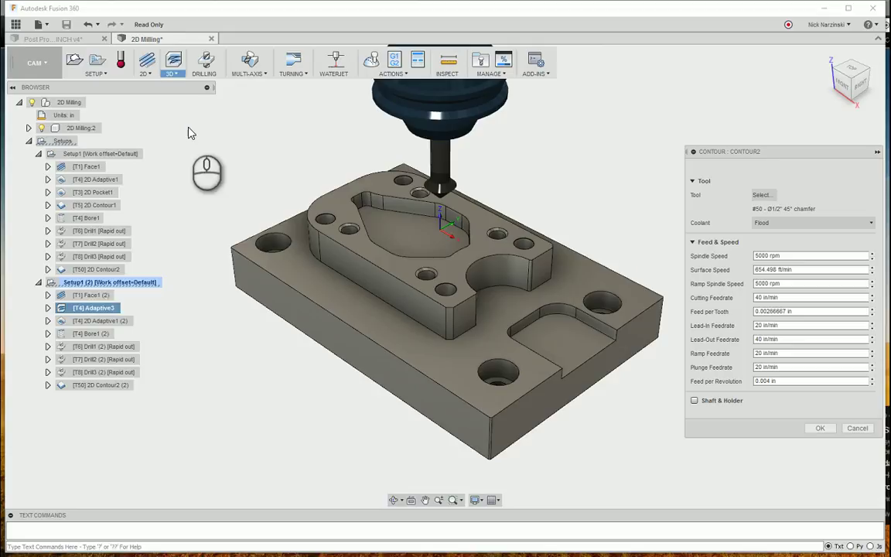
{"action": "left_click", "coordinate": [96, 397]}
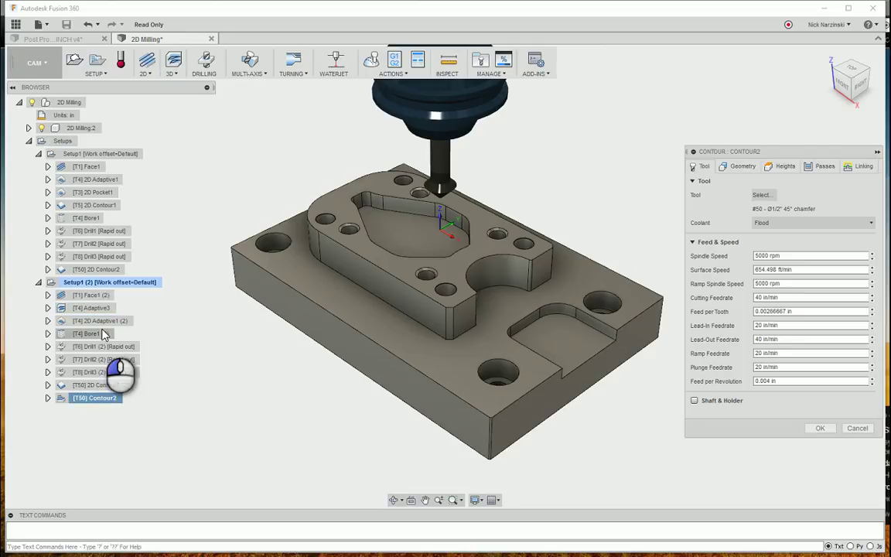
{"action": "left_click", "coordinate": [108, 421]}
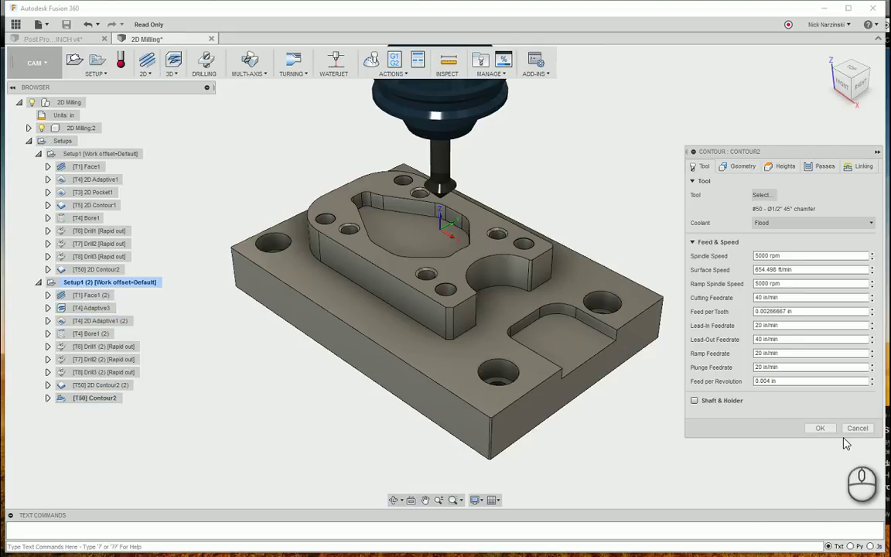
- Assign the 3 - Ø6 mm flat end mill as Contour2's tool
{"action": "left_click", "coordinate": [762, 195]}
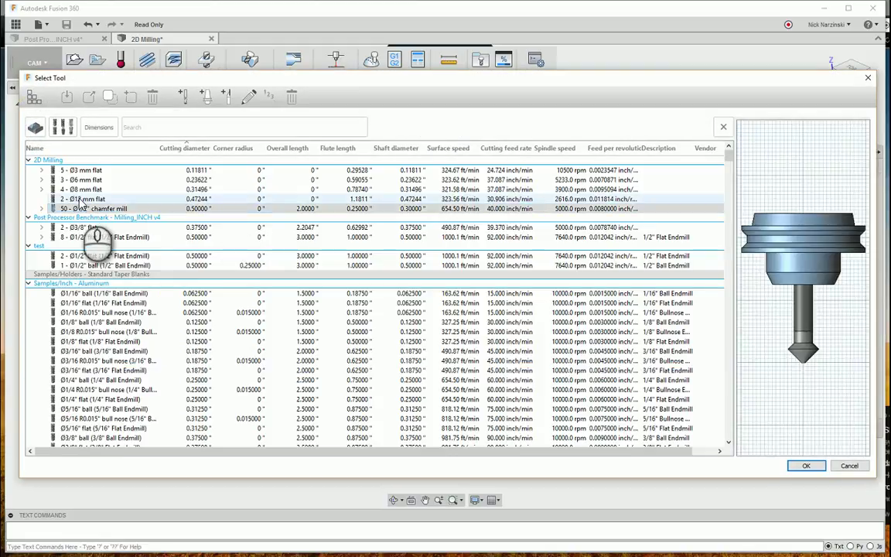
{"action": "left_click", "coordinate": [84, 180]}
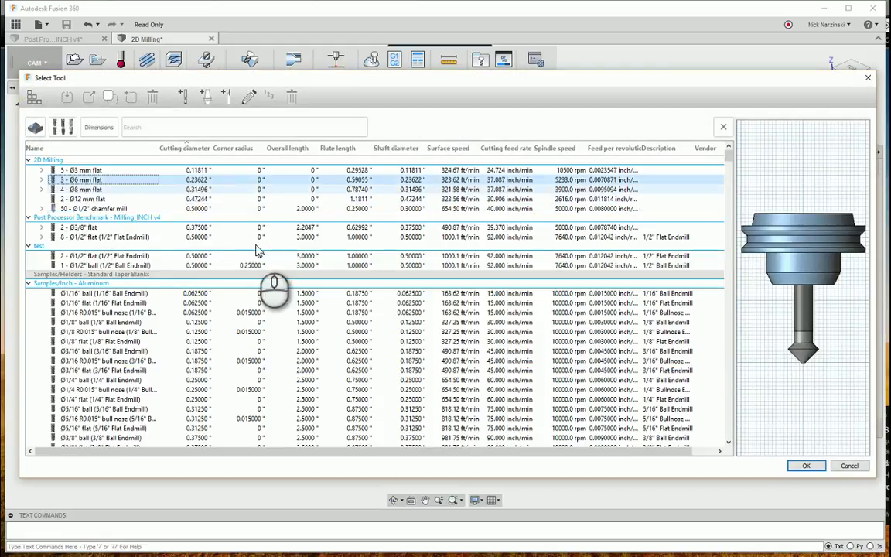
{"action": "left_click", "coordinate": [807, 465]}
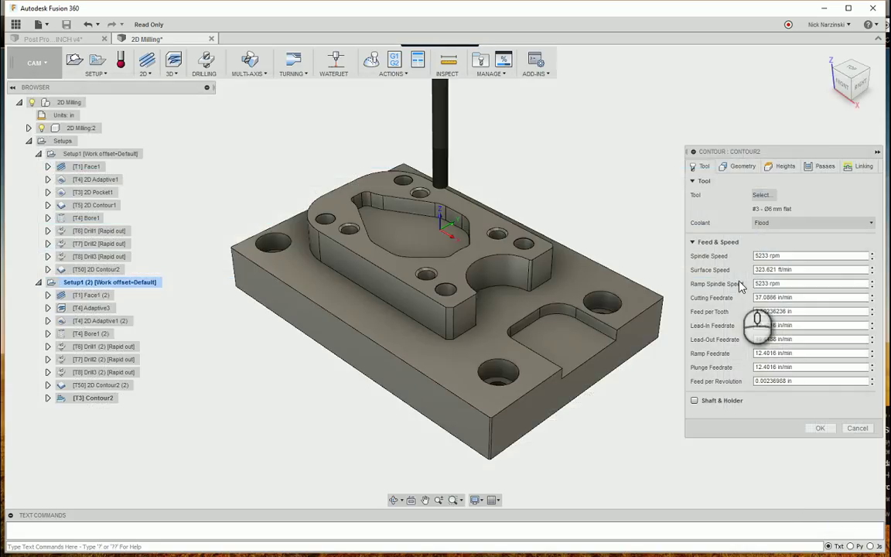
{"action": "left_click", "coordinate": [745, 168]}
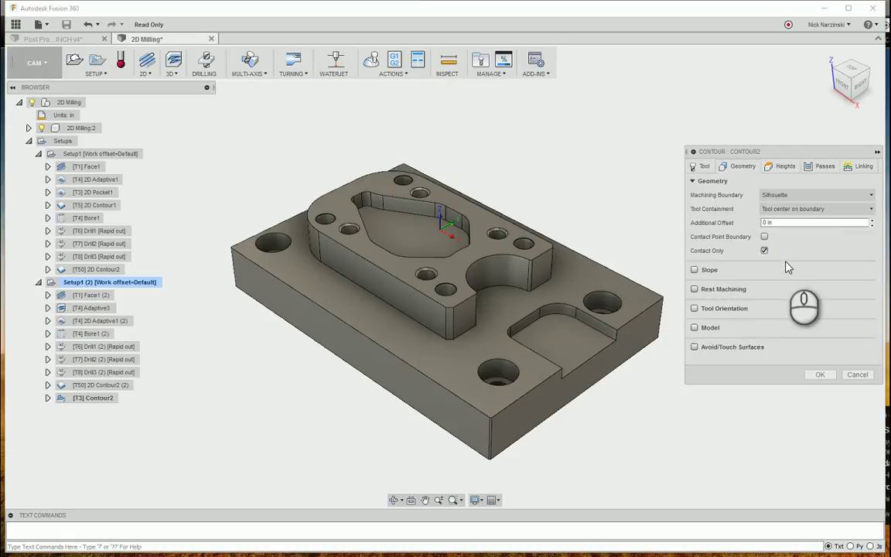
- Set Contour2's maximum stepdown to 0.1 in
{"action": "left_click", "coordinate": [825, 168]}
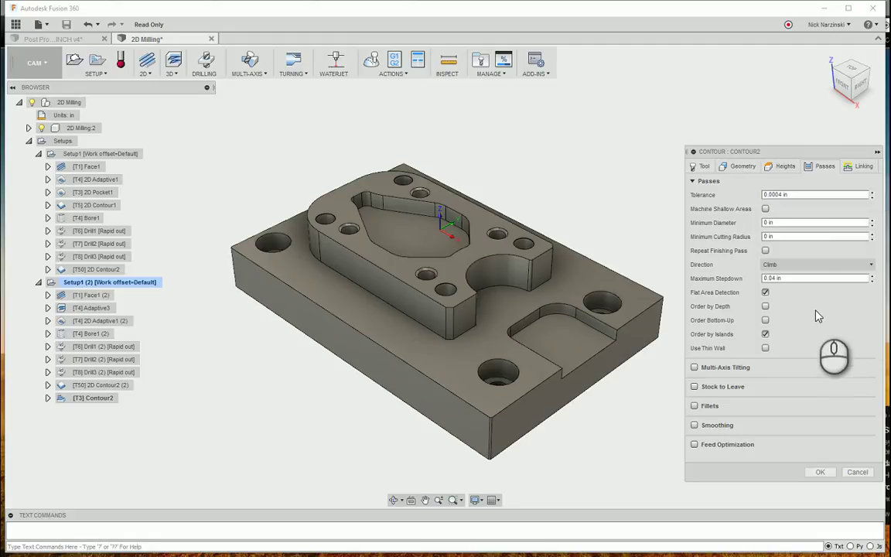
{"action": "left_click", "coordinate": [790, 279]}
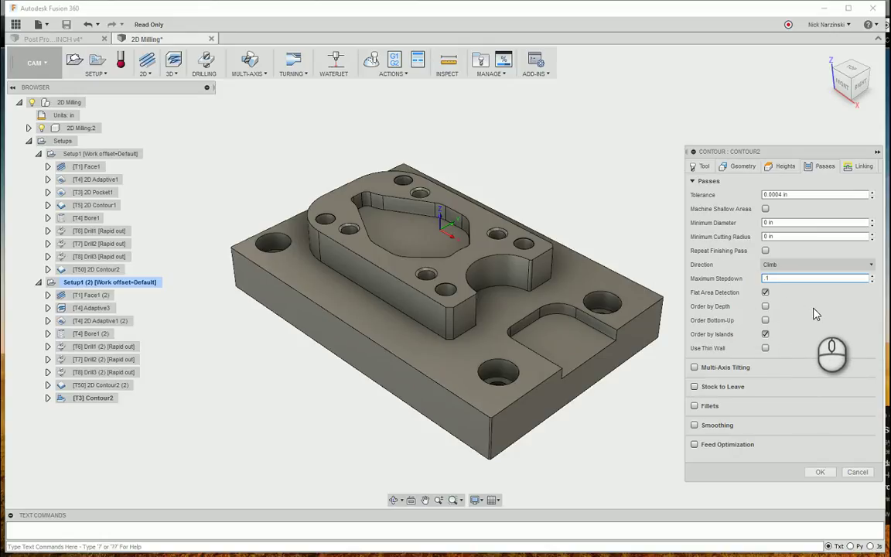
{"action": "left_click", "coordinate": [777, 223]}
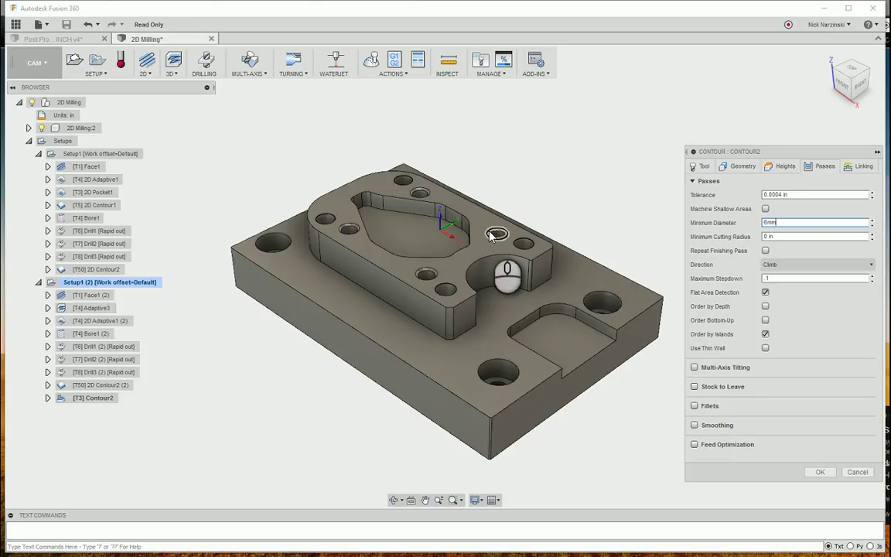
- Enable Avoid/Touch Surfaces with the four large base hole faces, then generate the toolpath
{"action": "left_click", "coordinate": [740, 167]}
{"action": "left_click", "coordinate": [695, 347]}
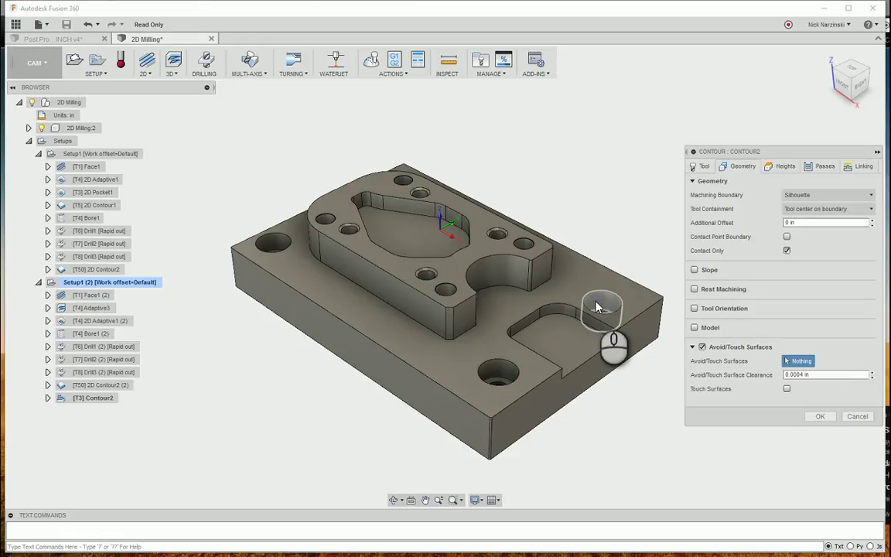
{"action": "left_click", "coordinate": [596, 307]}
{"action": "left_click", "coordinate": [499, 377]}
{"action": "left_click", "coordinate": [275, 243]}
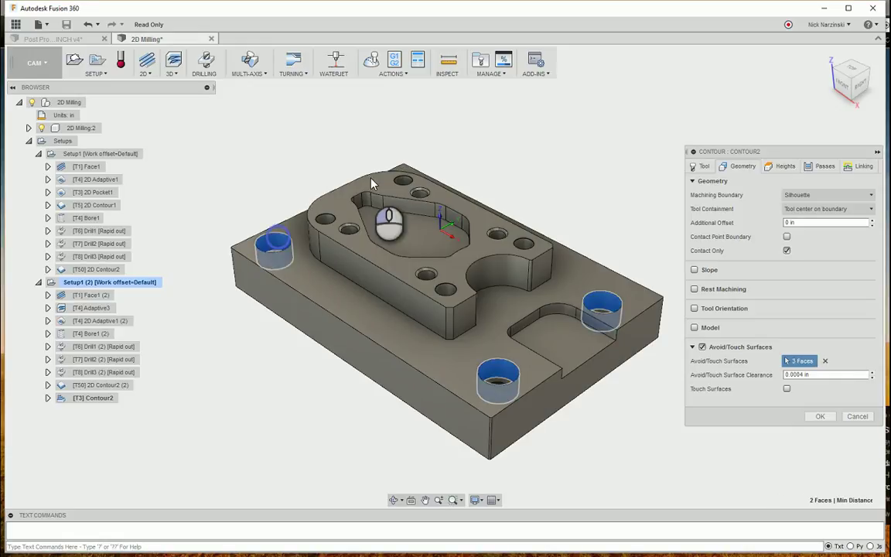
{"action": "middle_click_drag", "start_coordinate": [372, 183], "coordinate": [359, 111], "text": "shift"}
{"action": "left_click", "coordinate": [395, 130]}
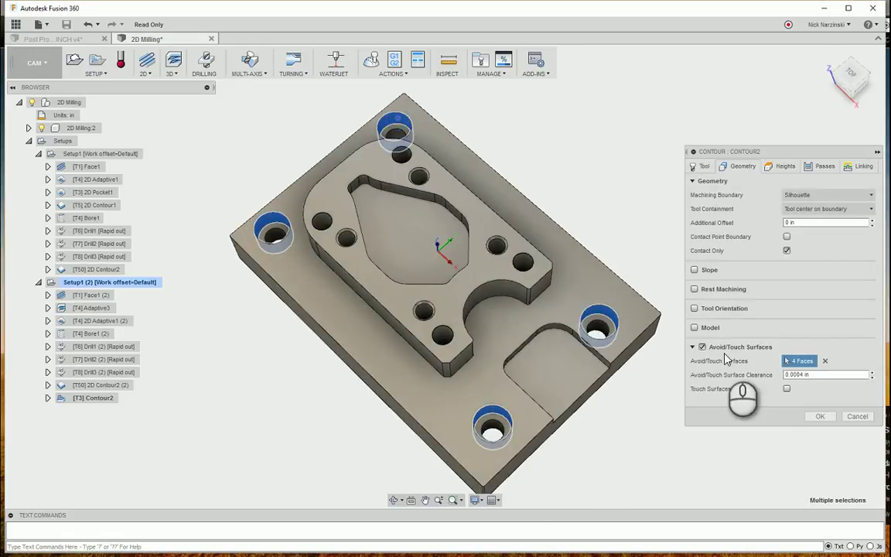
{"action": "left_click", "coordinate": [819, 417]}
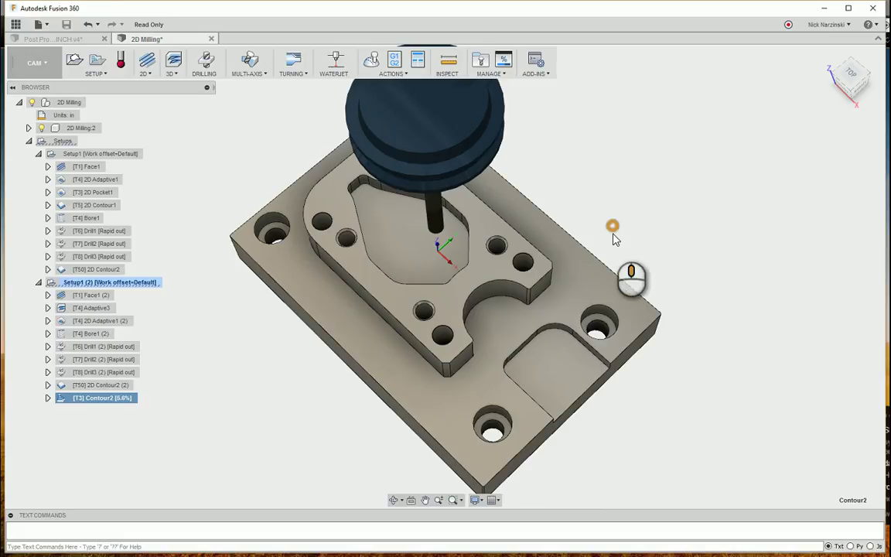
- Edit Contour2 to use Plunge ramping instead of helix and regenerate its toolpath
{"action": "middle_click_drag", "start_coordinate": [615, 227], "coordinate": [623, 205], "text": "shift"}
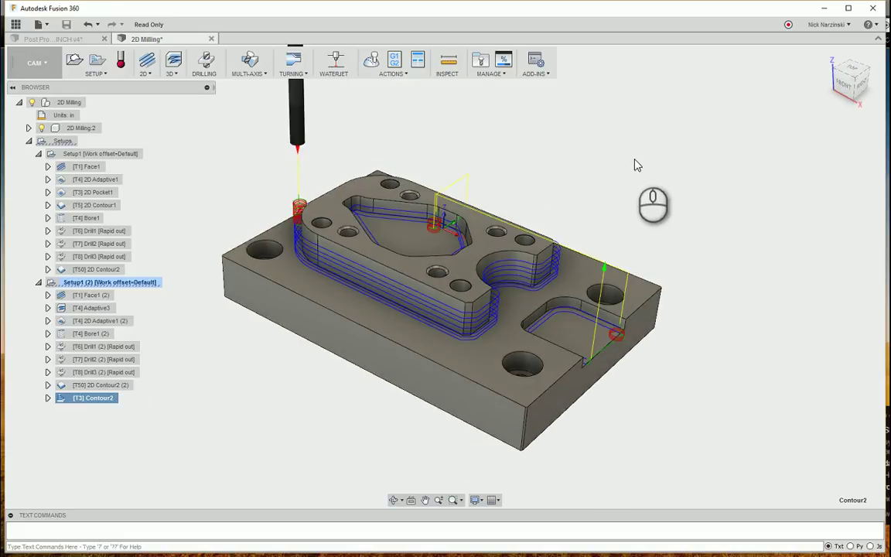
{"action": "right_click", "coordinate": [99, 410]}
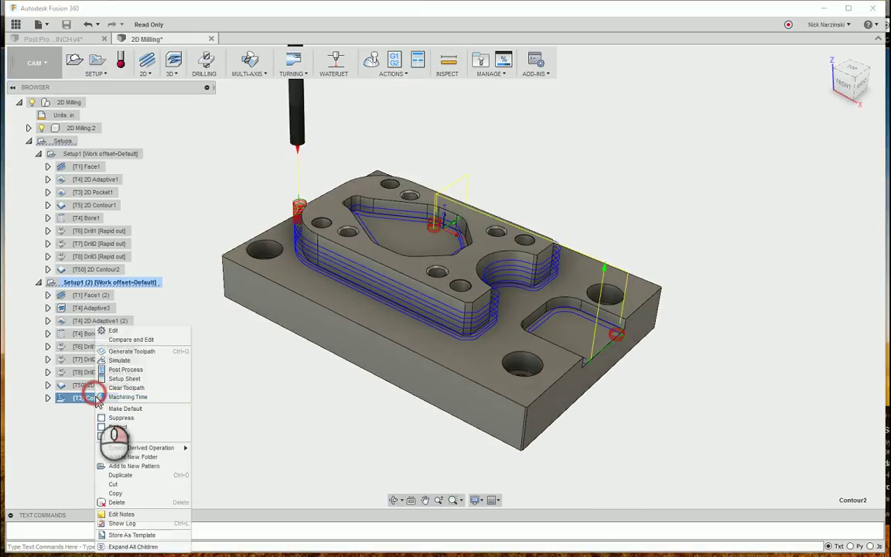
{"action": "left_click", "coordinate": [131, 338]}
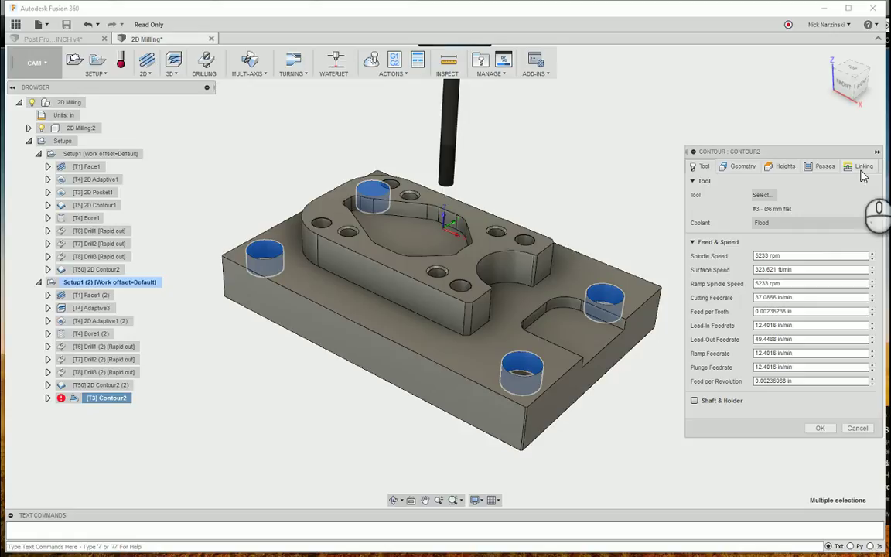
{"action": "left_click", "coordinate": [862, 167]}
{"action": "left_click", "coordinate": [813, 402]}
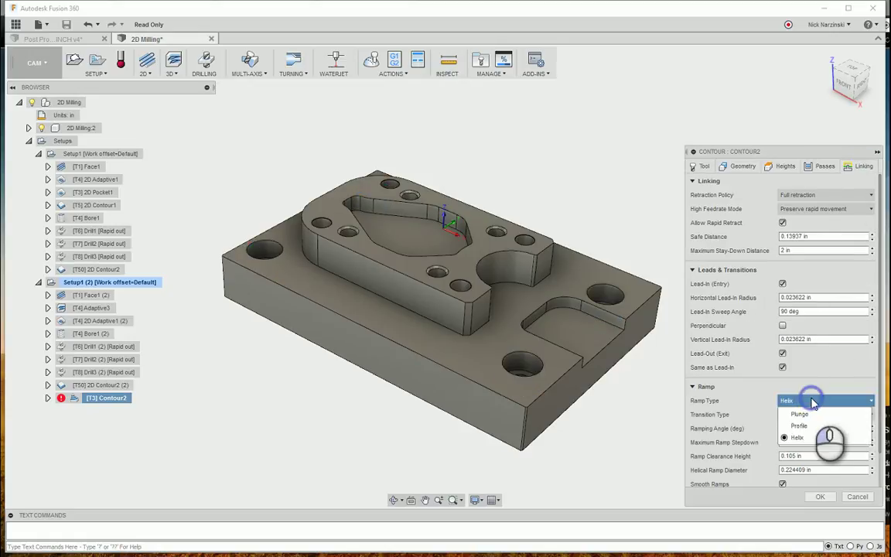
{"action": "left_click", "coordinate": [803, 412]}
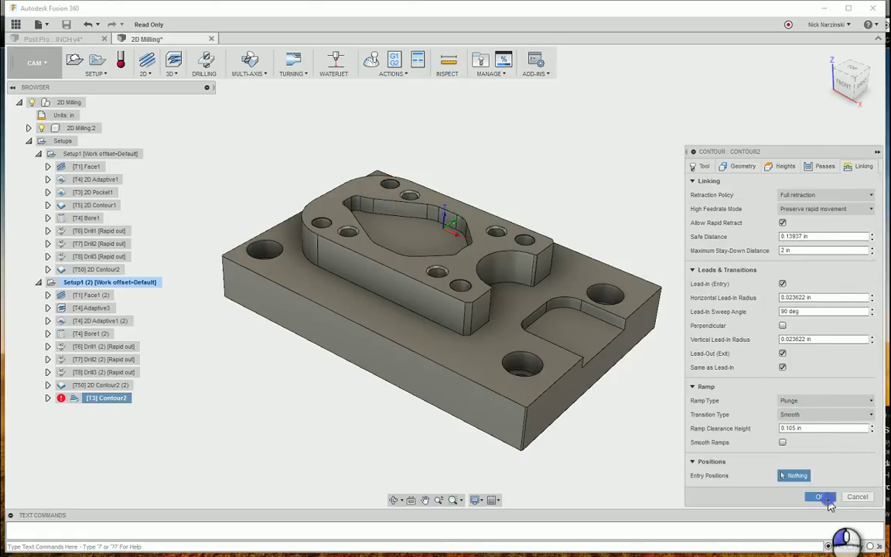
{"action": "left_click", "coordinate": [820, 496]}
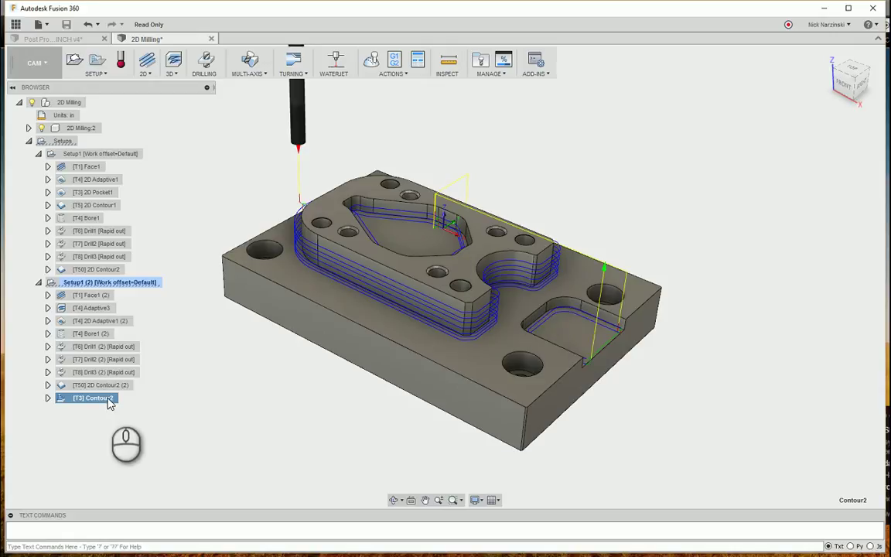
- Place Contour2 right under Adaptive3, review both toolpaths, then clear the selection
{"action": "left_click_drag", "start_coordinate": [109, 401], "coordinate": [101, 317]}
{"action": "left_click", "coordinate": [94, 308]}
{"action": "left_click", "coordinate": [99, 321]}
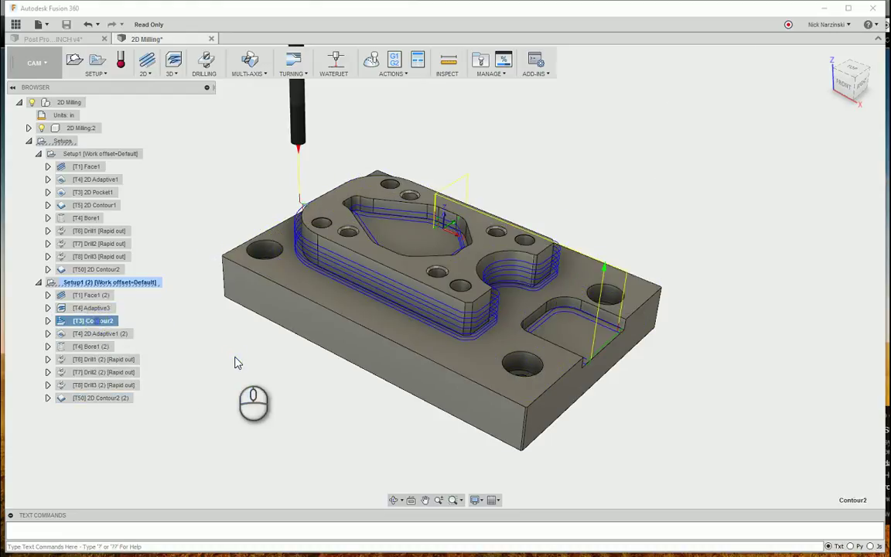
{"action": "left_click", "coordinate": [237, 361]}
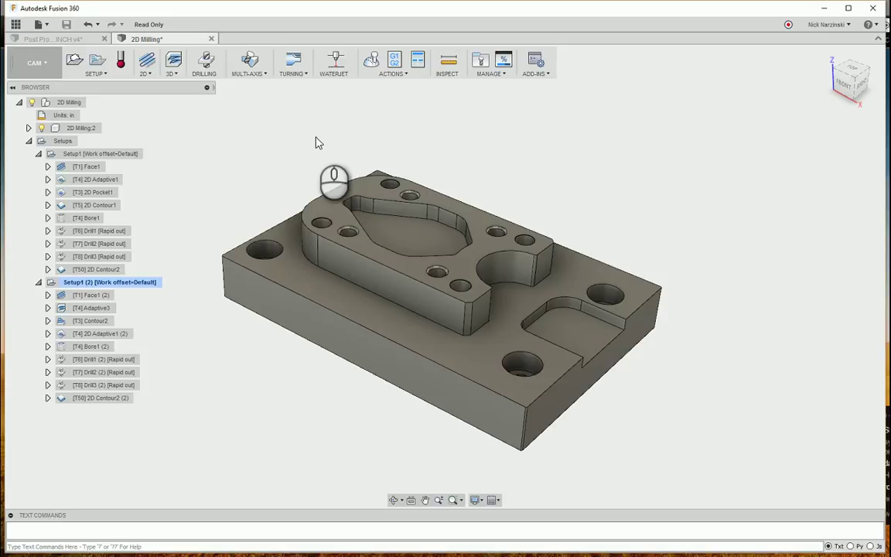
- Look through the 3D machining strategies list and close it without adding anything
{"action": "left_click", "coordinate": [182, 280]}
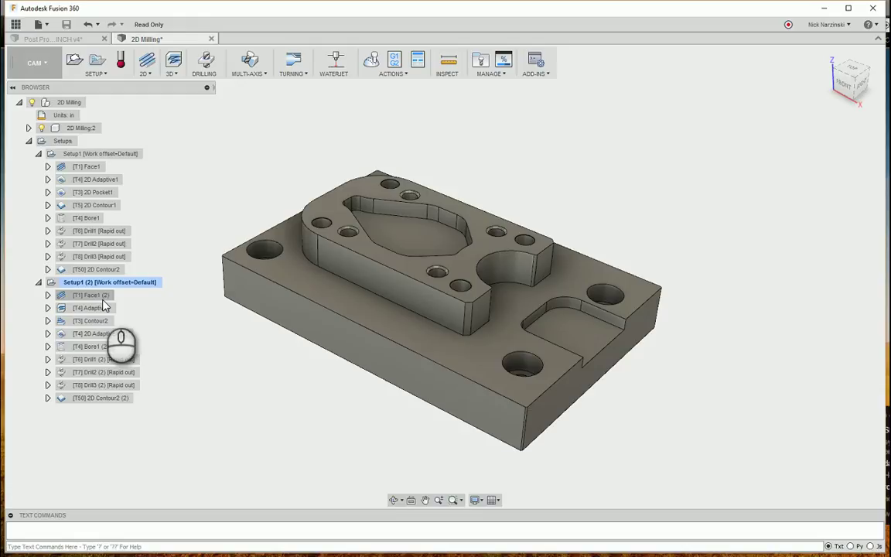
{"action": "left_click", "coordinate": [174, 71]}
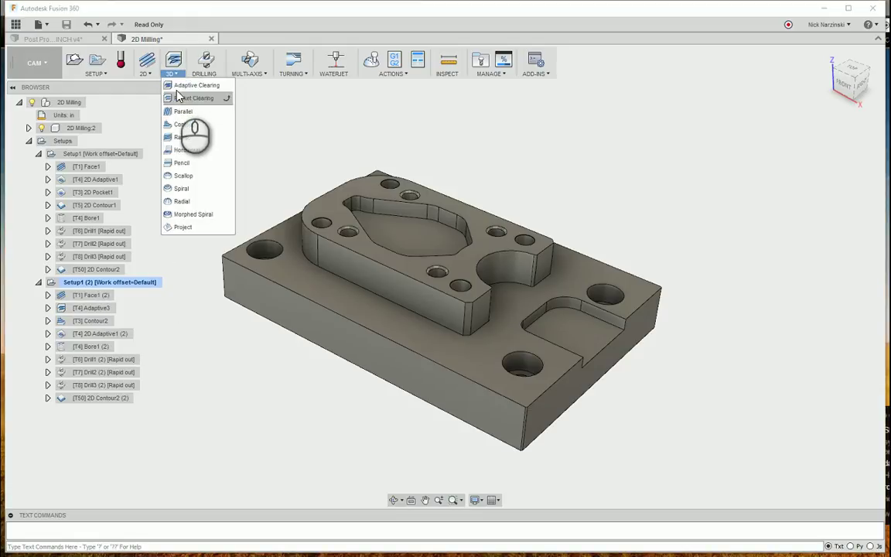
{"action": "left_click", "coordinate": [352, 129]}
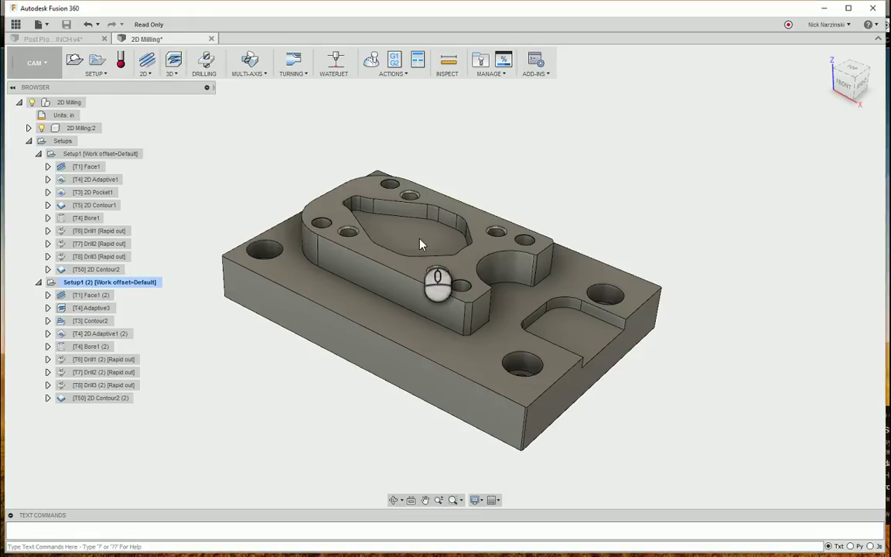